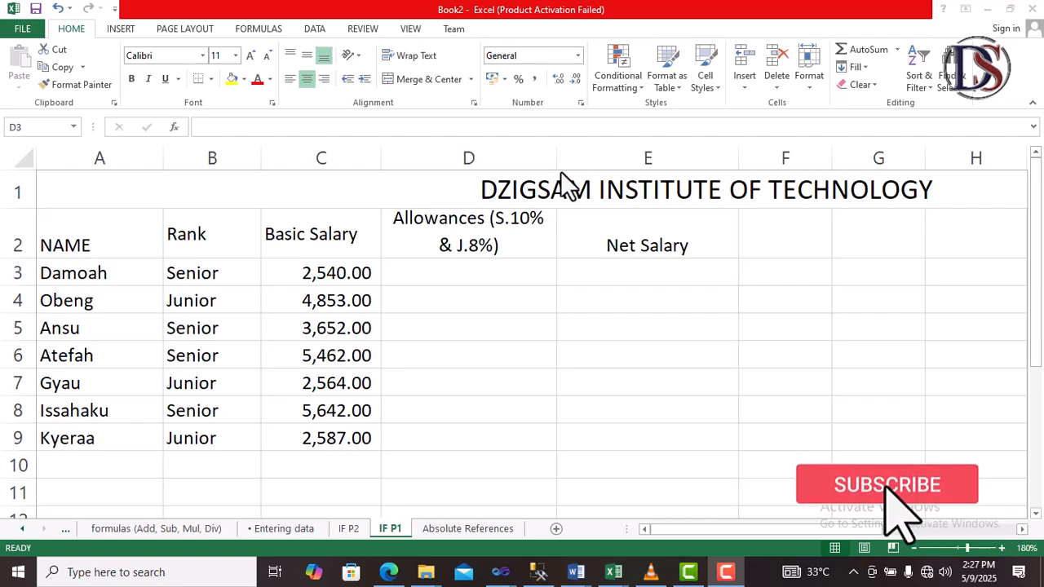
# Step: Begin an IF formula in cell D3 whose logical test checks whether B3 equals "Senior"
pyautogui.click(501, 268)
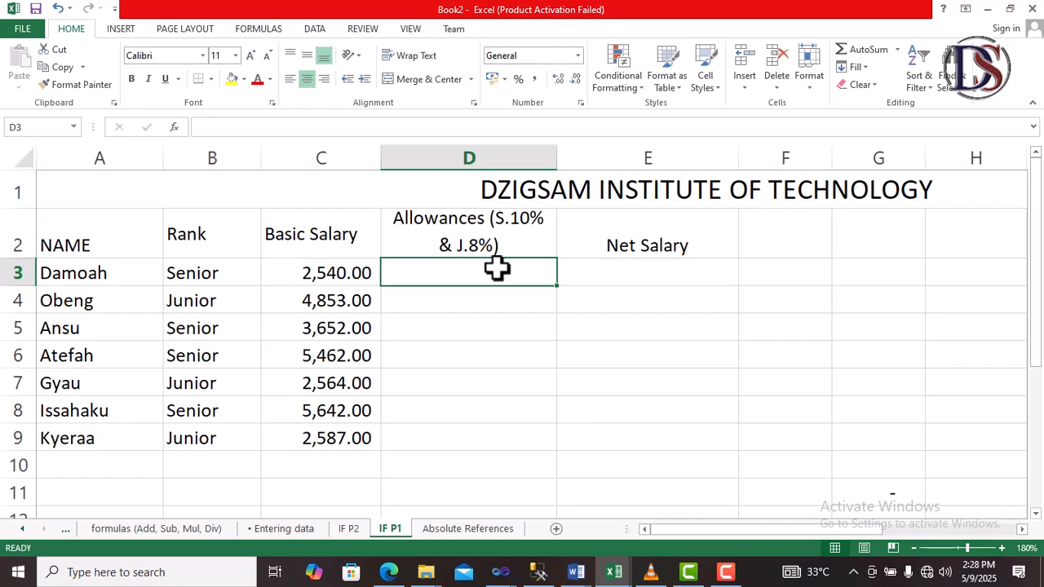
pyautogui.write('=')
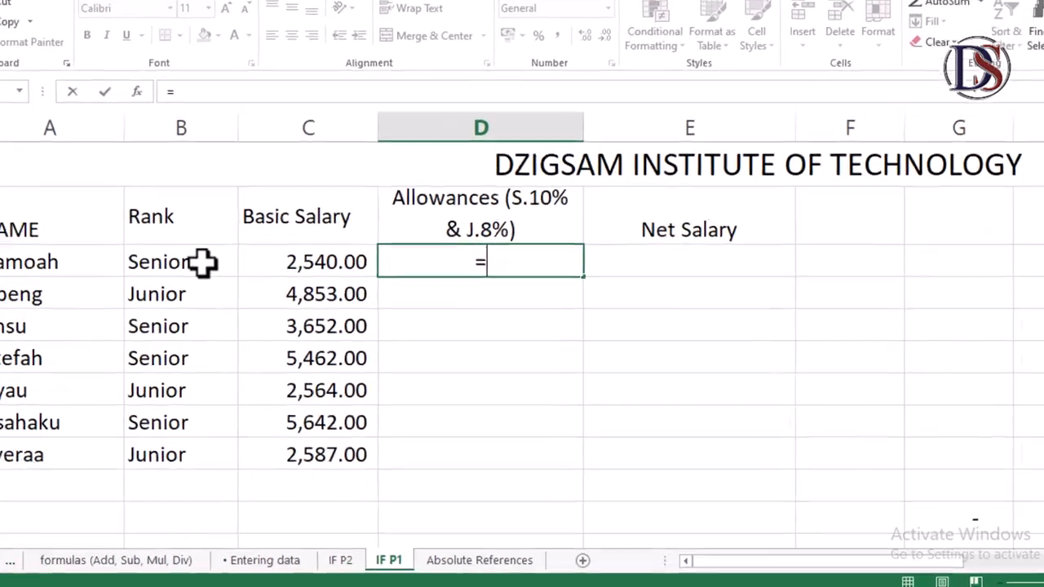
pyautogui.write('if')
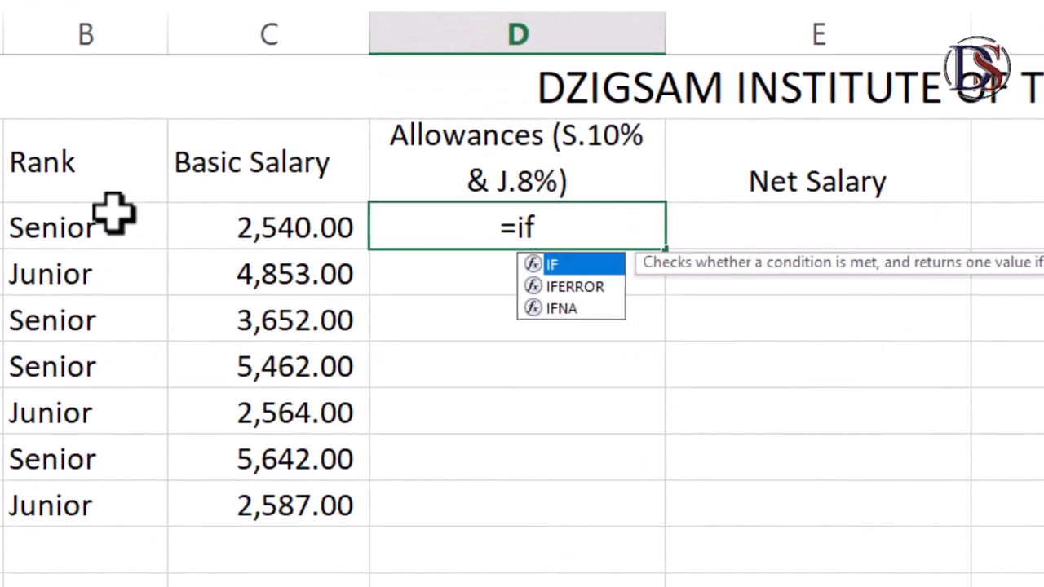
pyautogui.write('(')
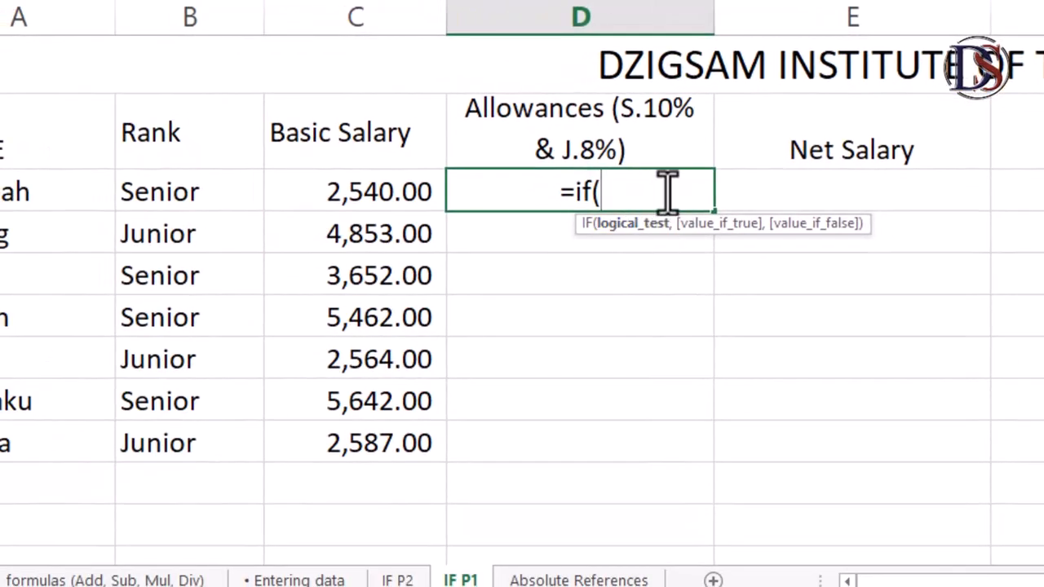
pyautogui.click(212, 193)
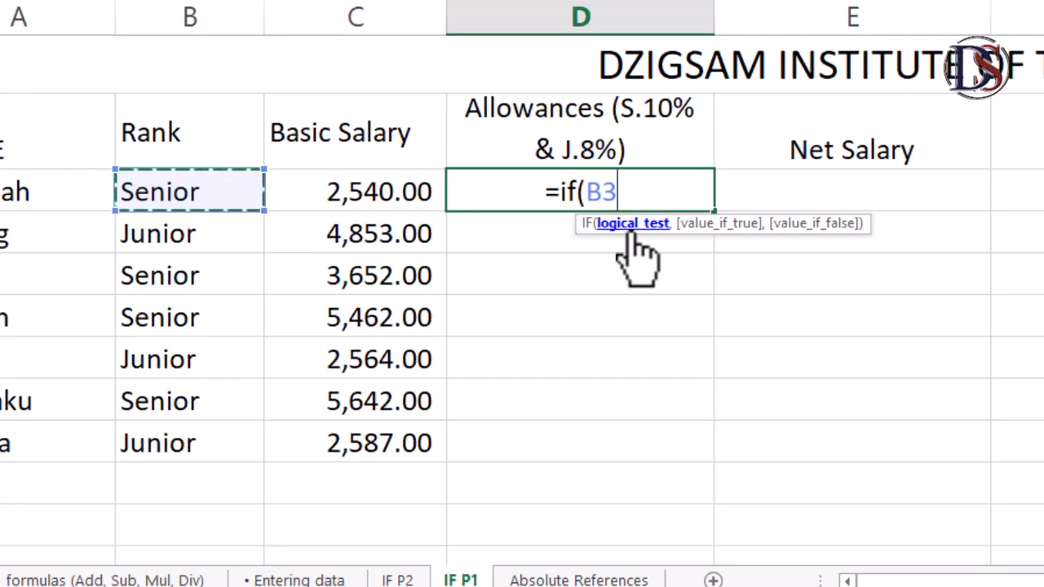
pyautogui.write('=')
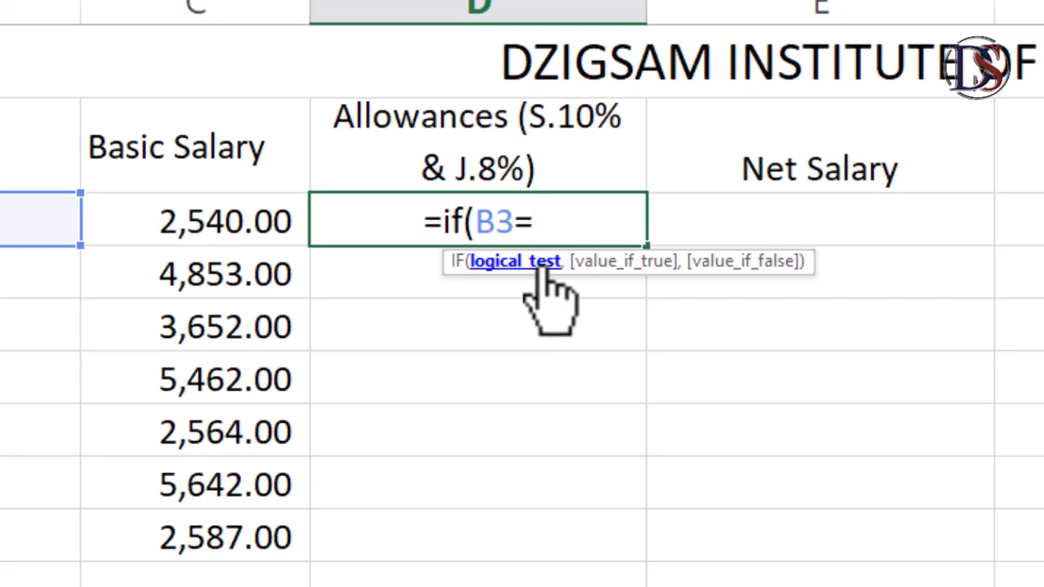
pyautogui.write('"')
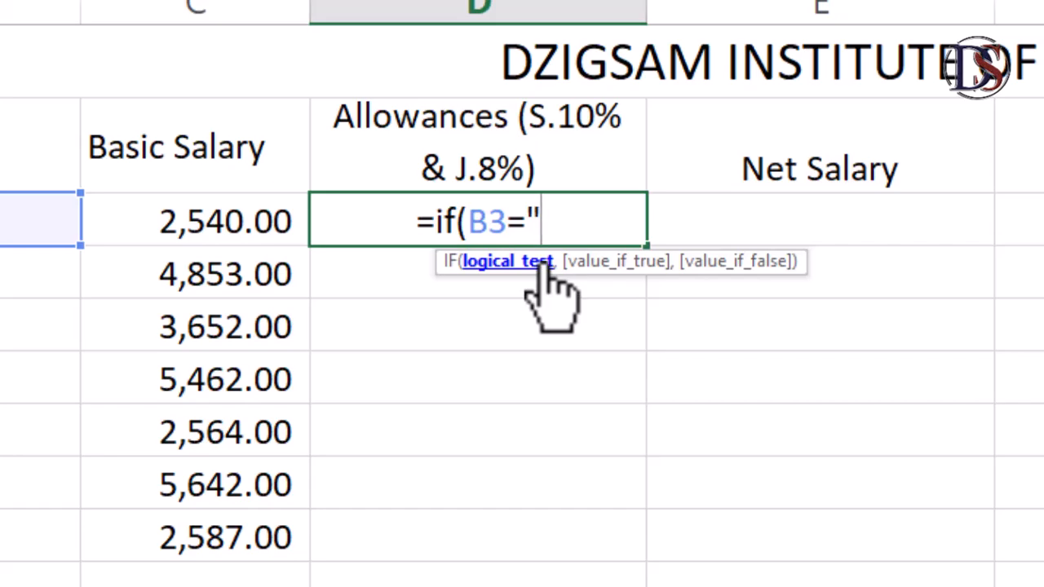
pyautogui.write('Senior')
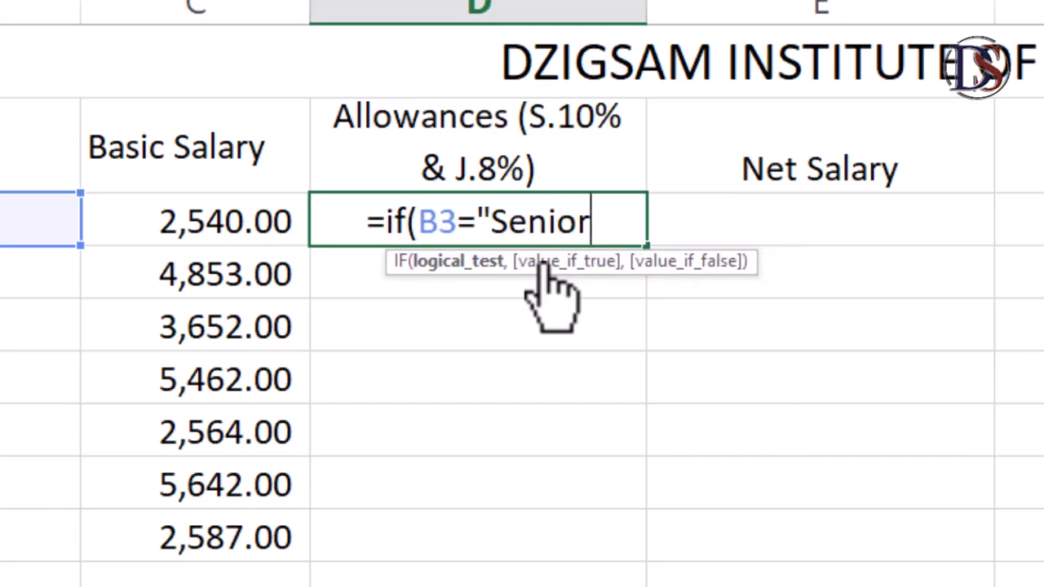
pyautogui.write('"')
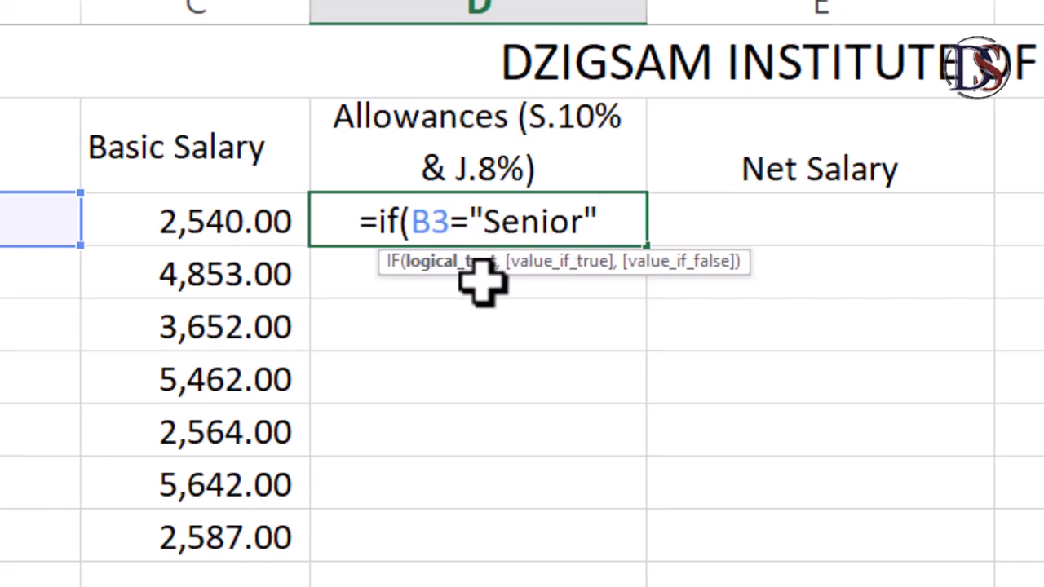
pyautogui.write(',')
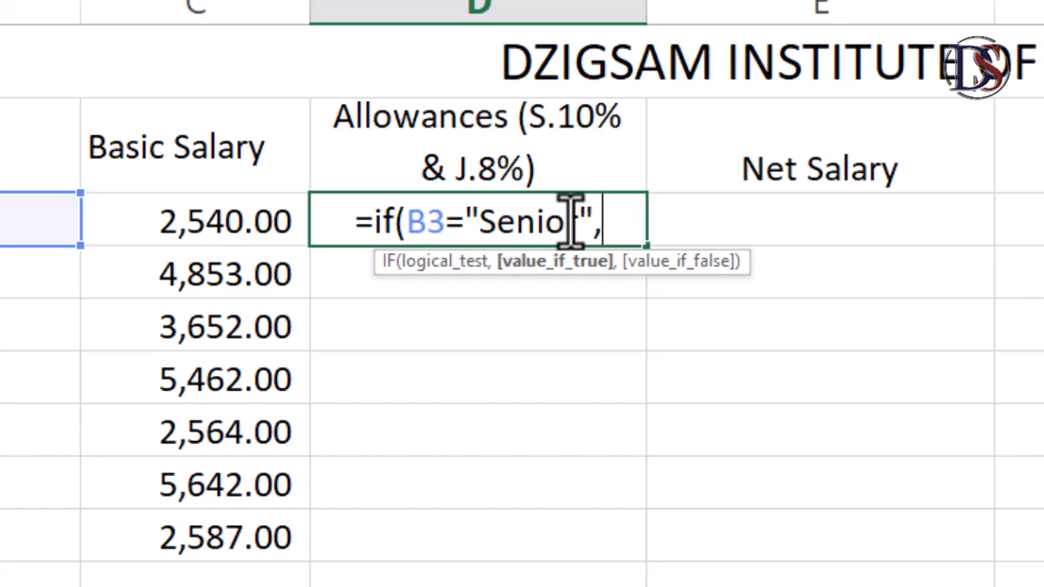
# Step: Set the IF formula's value-if-true argument to 10/100*C3
pyautogui.write('10')
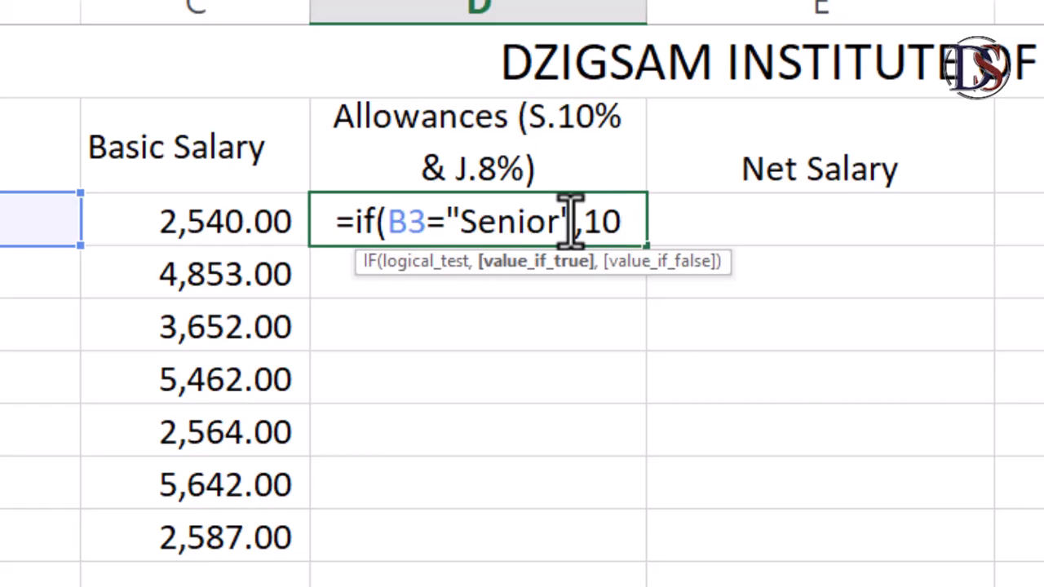
pyautogui.write('/')
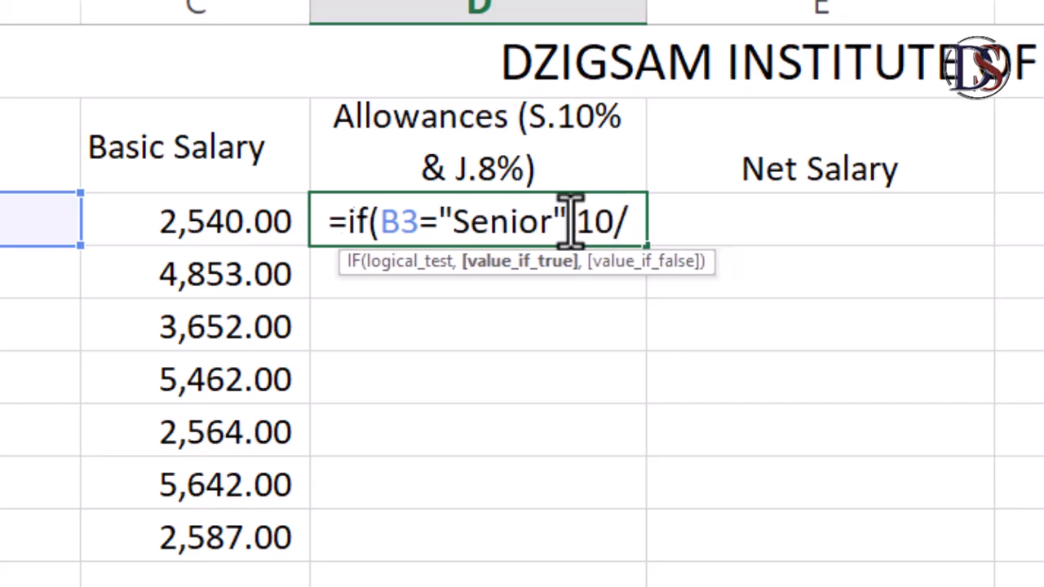
pyautogui.write('100*')
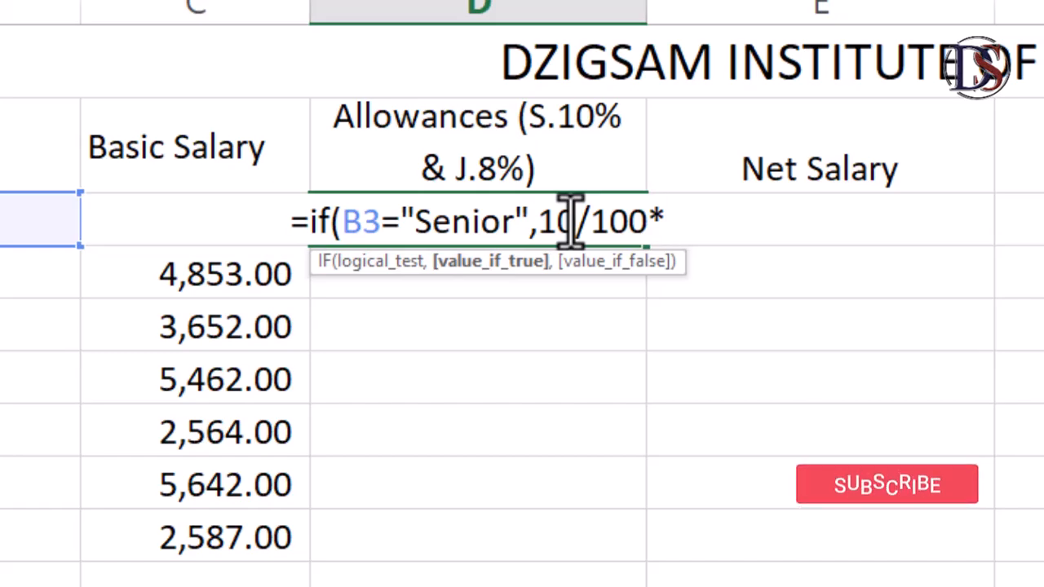
pyautogui.write('C3')
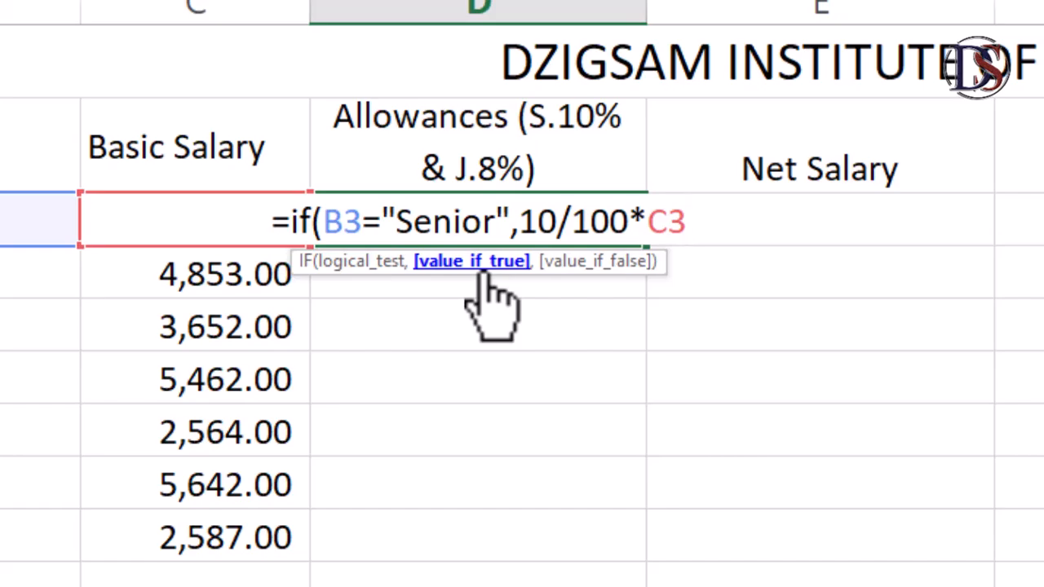
pyautogui.write(',')
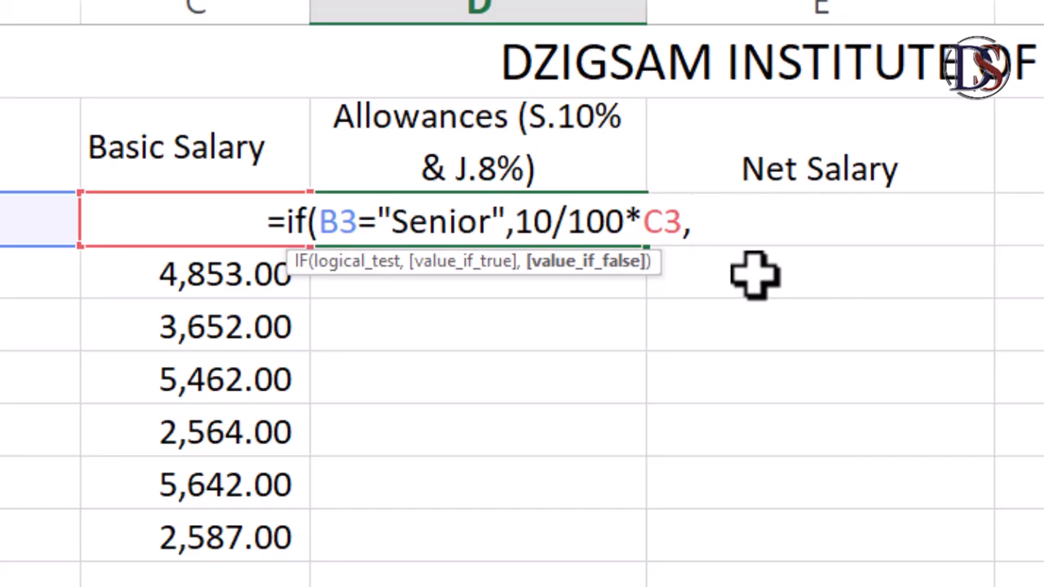
# Step: Set the value-if-false argument to 8/100*C3 and complete the allowance formula in D3
pyautogui.write('8/100')
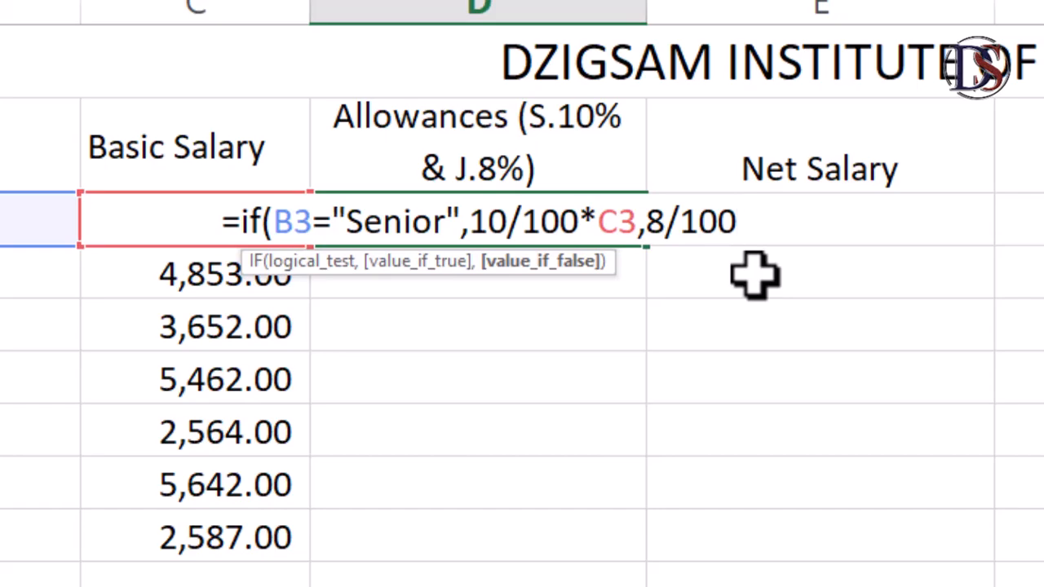
pyautogui.write('*')
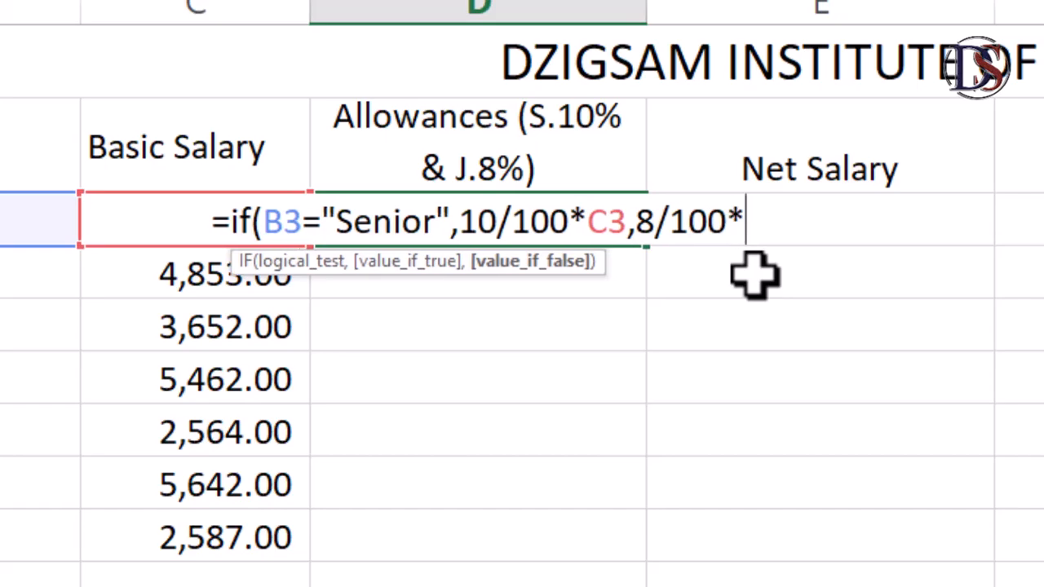
pyautogui.write('C3')
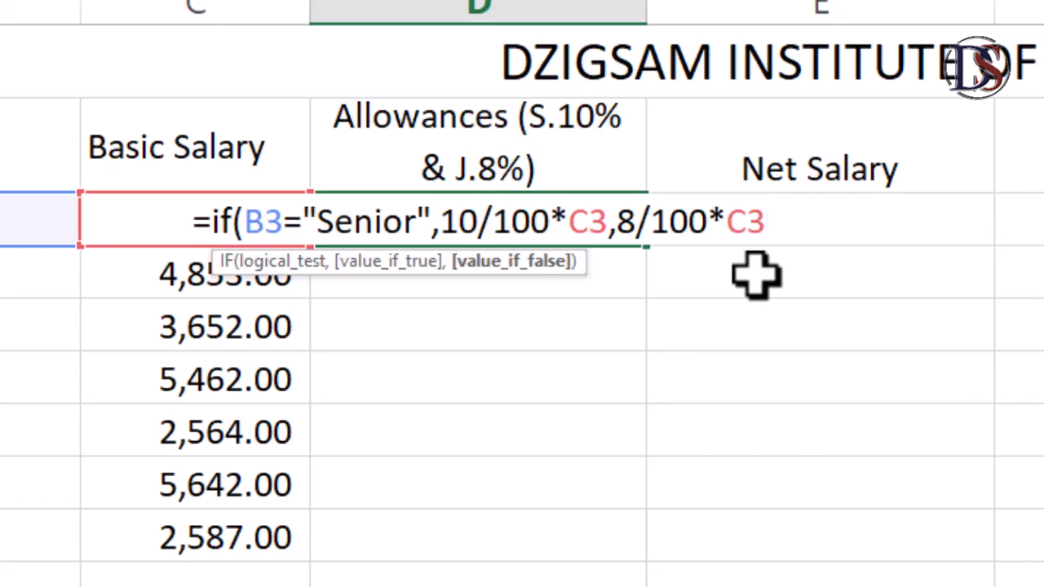
pyautogui.write(')')
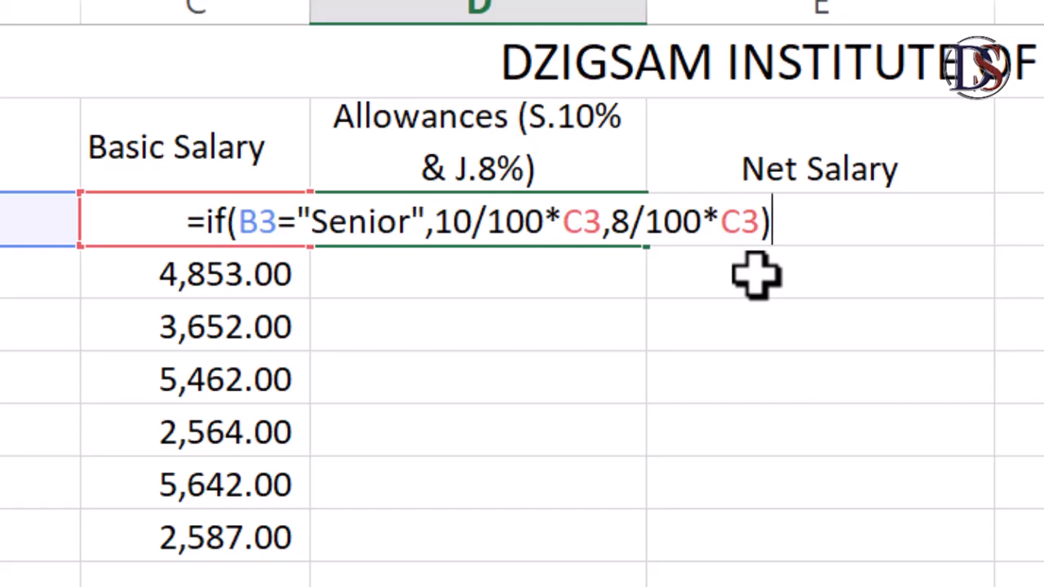
pyautogui.press('Return')
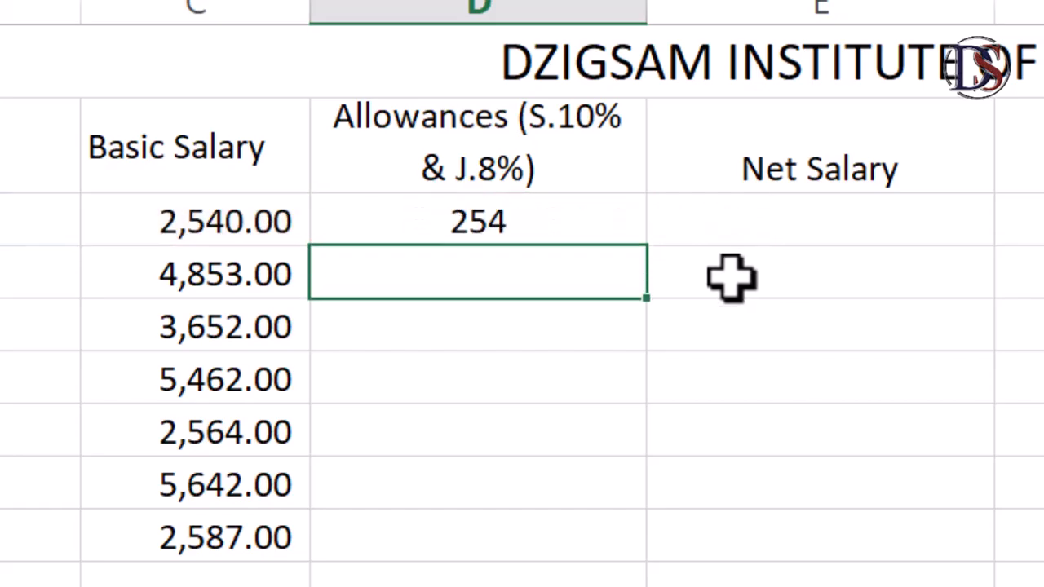
# Step: Copy the D3 allowance formula down through D9 and check the formulas in the filled cells
pyautogui.click(467, 219)
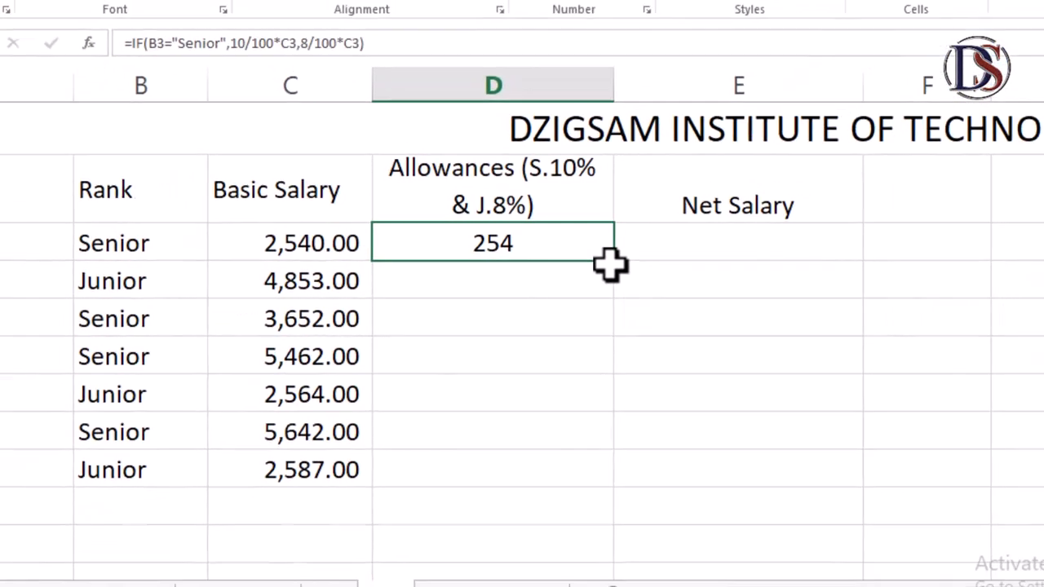
pyautogui.doubleClick(611, 270)
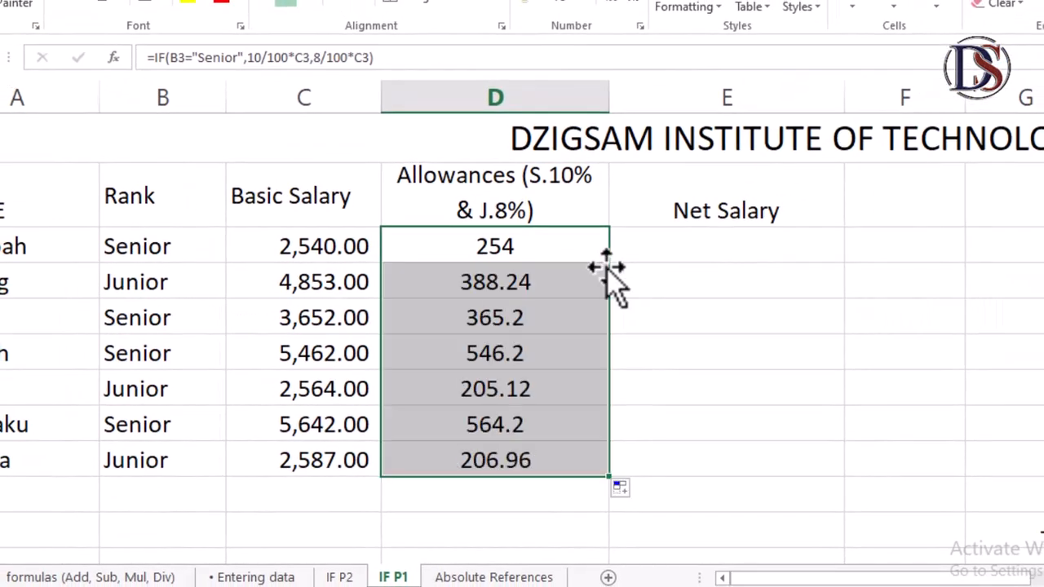
pyautogui.click(551, 380)
pyautogui.click(571, 470)
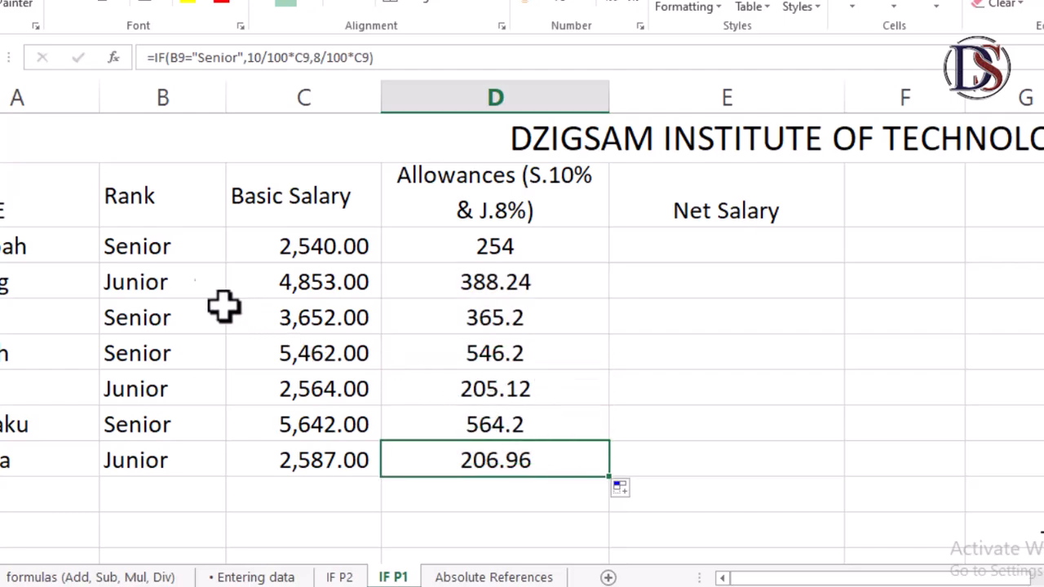
pyautogui.click(469, 284)
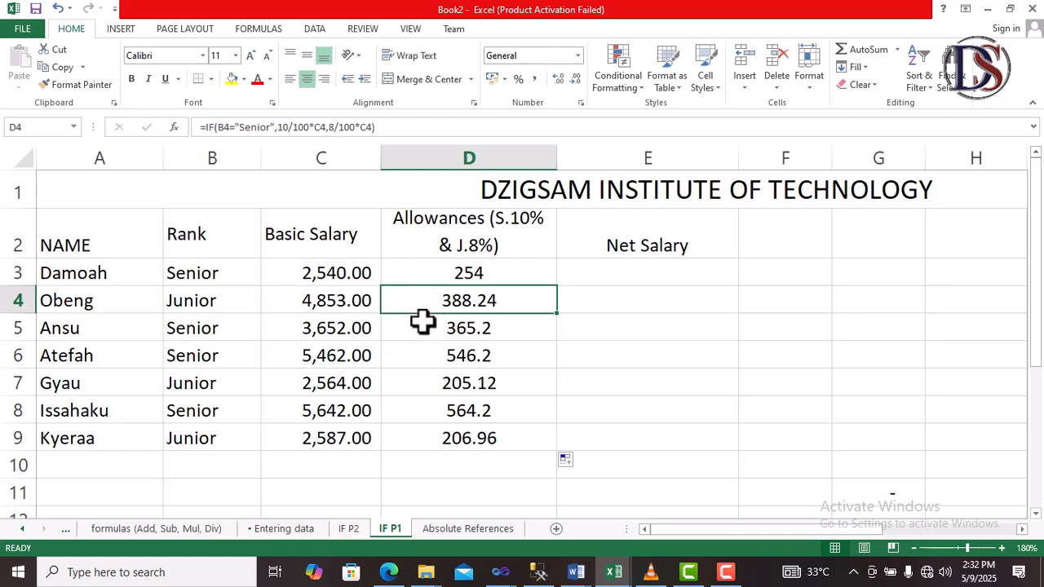
pyautogui.click(461, 331)
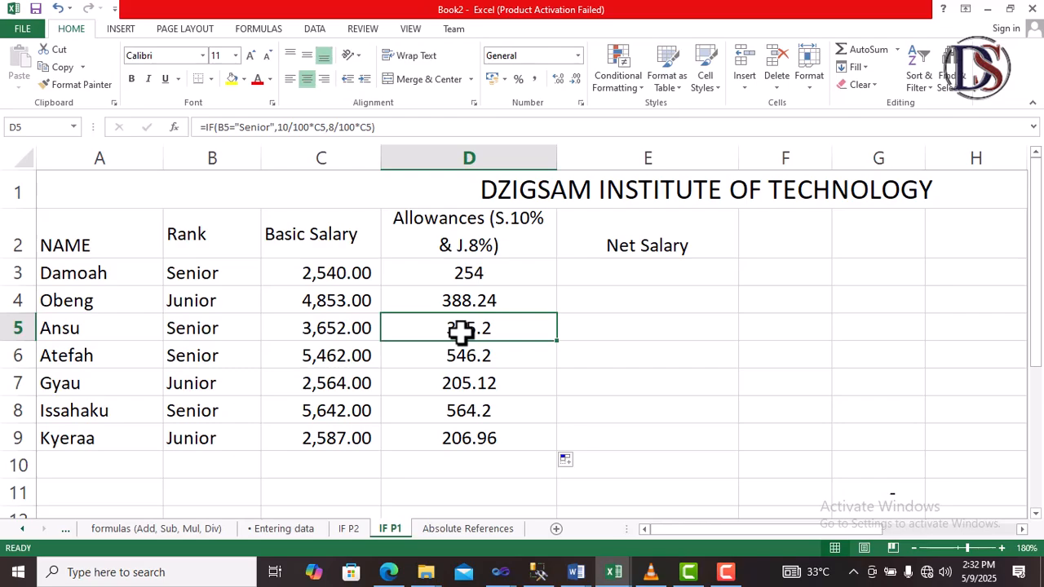
# Step: Calculate the net salary in E3 with =SUM(C3:D3) and copy the formula down through E9
pyautogui.click(637, 274)
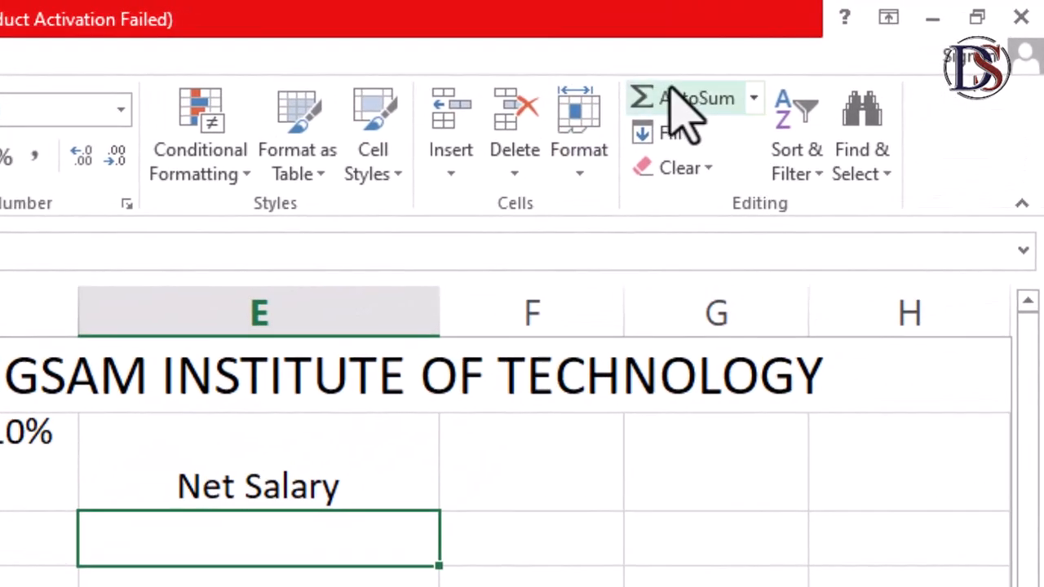
pyautogui.click(858, 53)
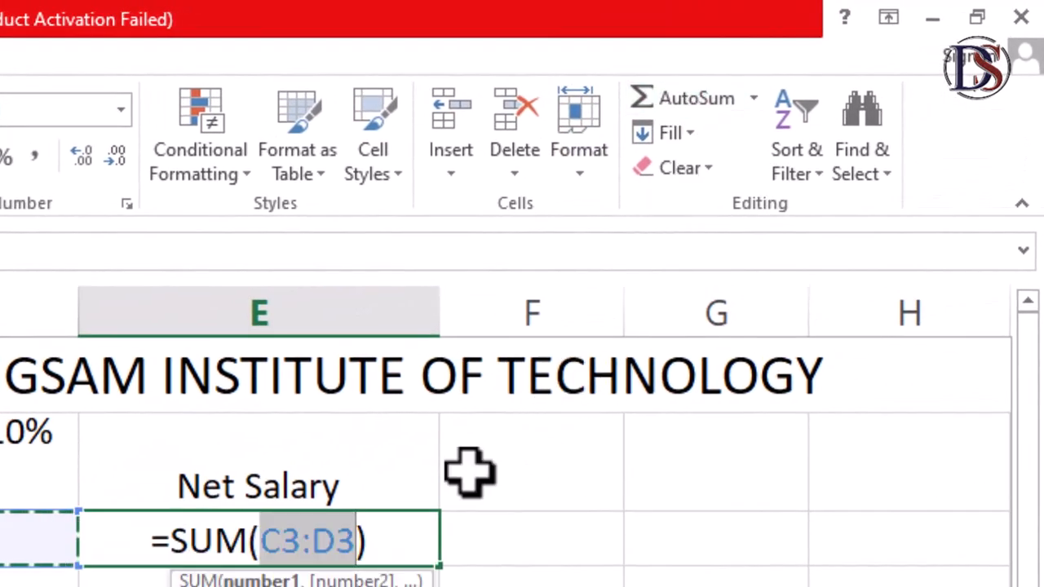
pyautogui.press('Return')
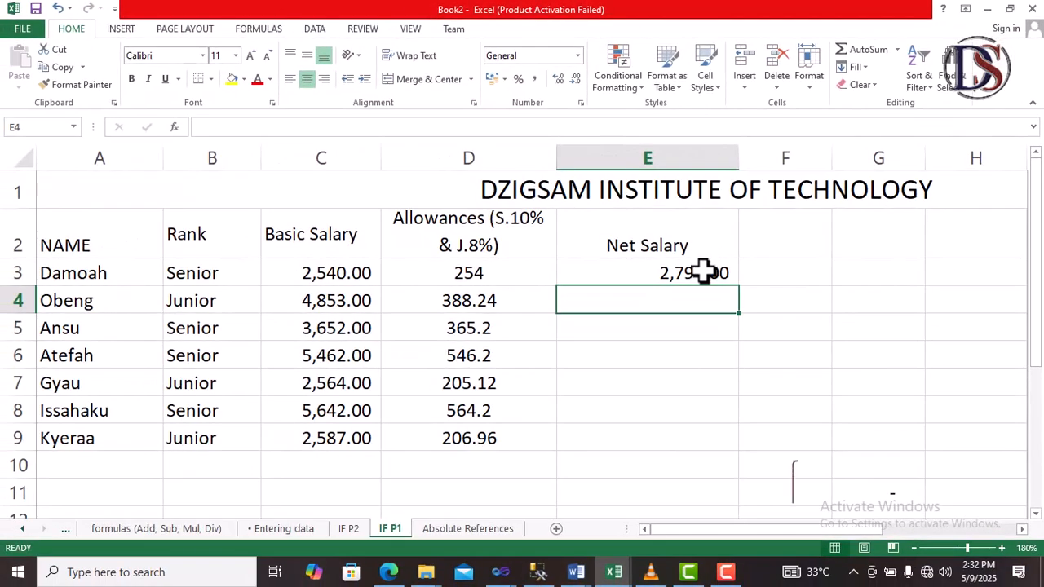
pyautogui.click(703, 272)
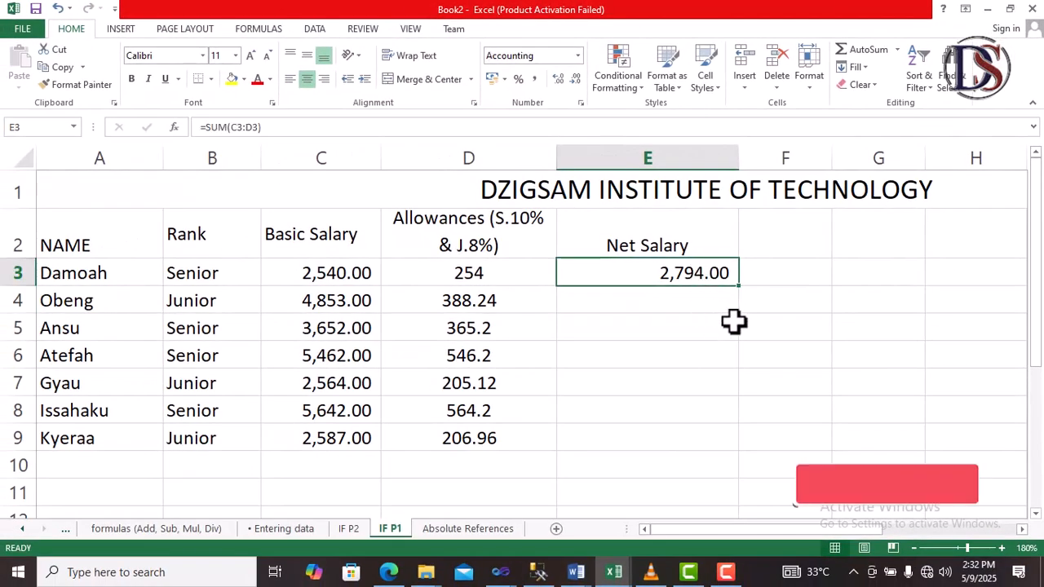
pyautogui.doubleClick(739, 287)
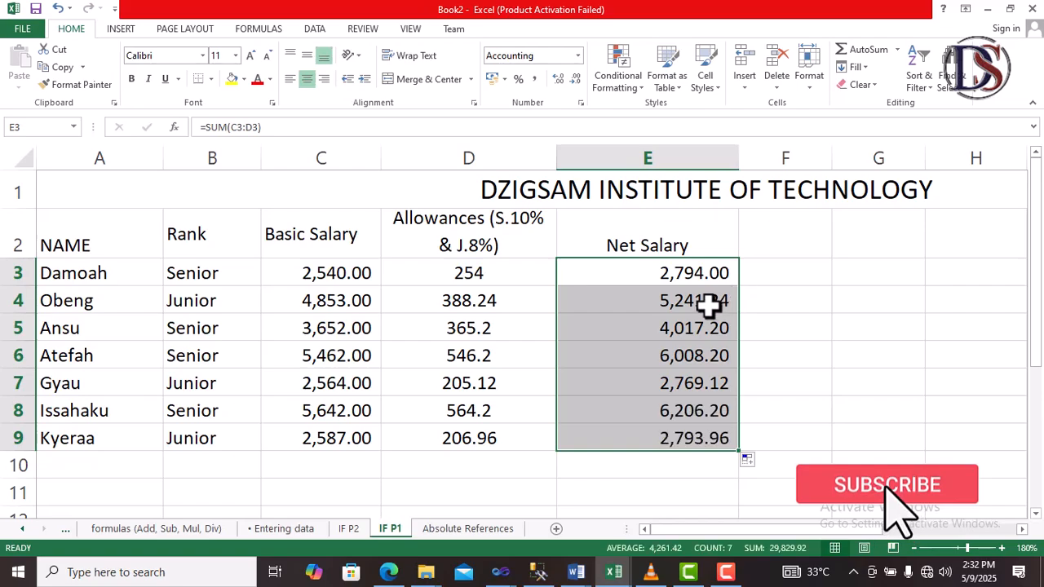
pyautogui.click(671, 377)
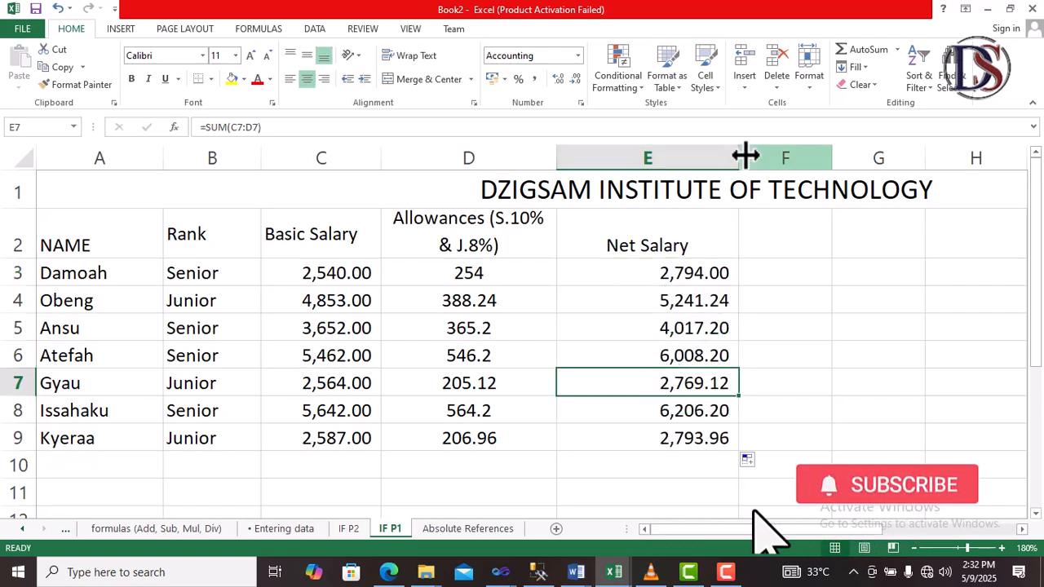
# Step: Narrow the Net Salary column and review the basic salary, allowance and net salary cells in row 3
pyautogui.moveTo(738, 156); pyautogui.dragTo(689, 169)
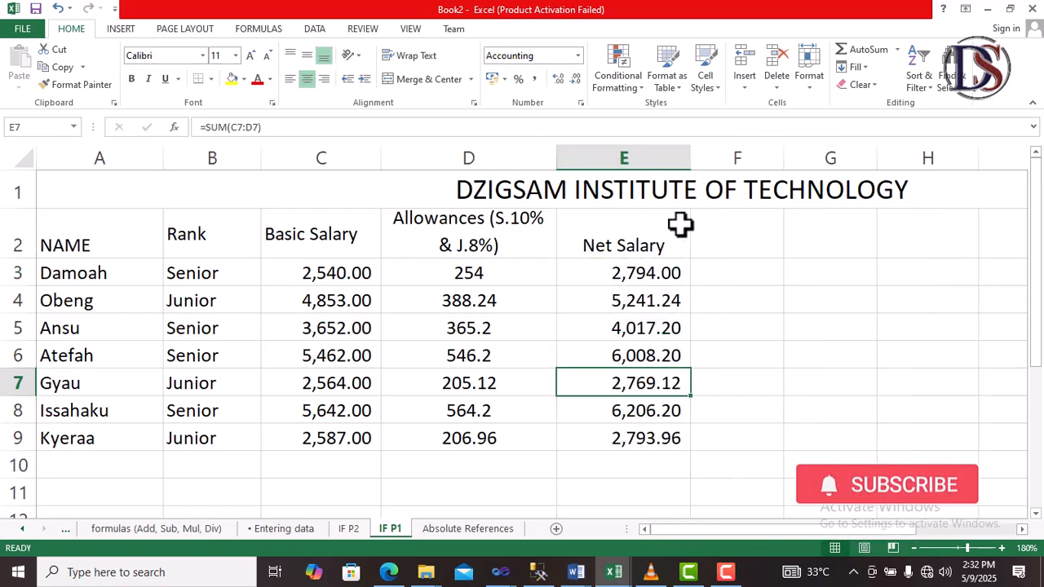
pyautogui.click(645, 273)
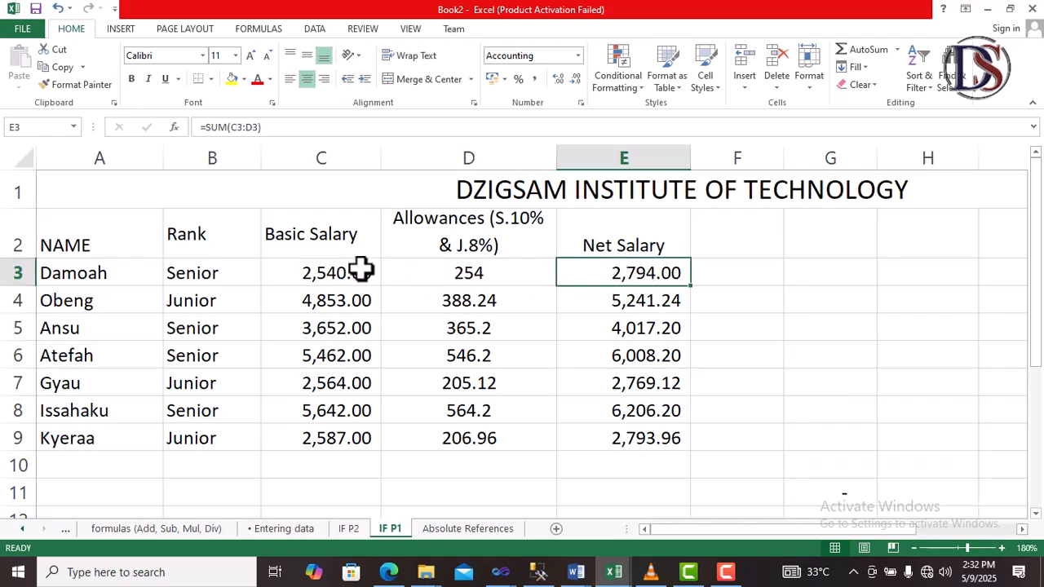
pyautogui.click(460, 273)
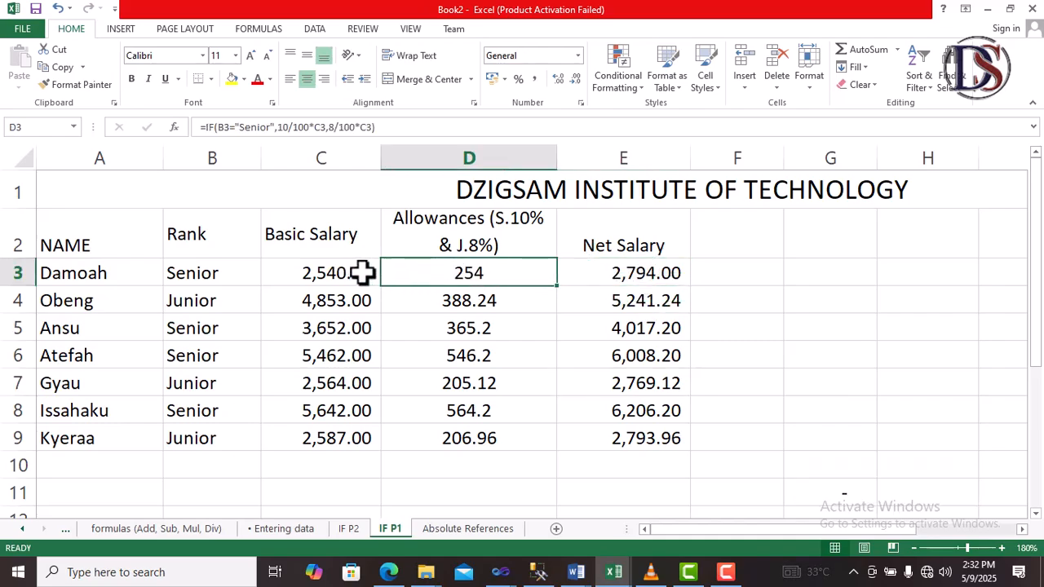
pyautogui.click(337, 272)
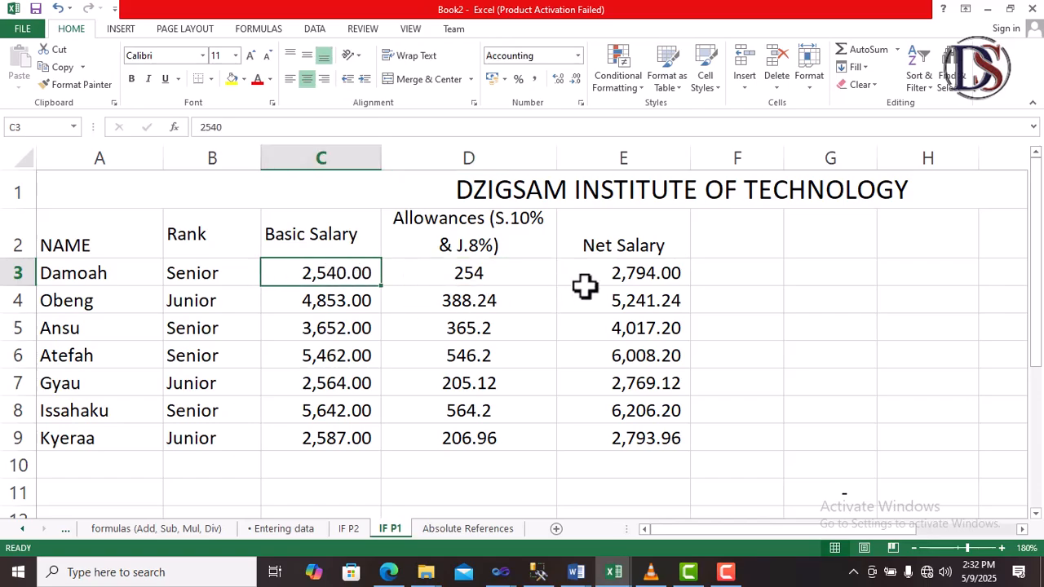
pyautogui.click(629, 280)
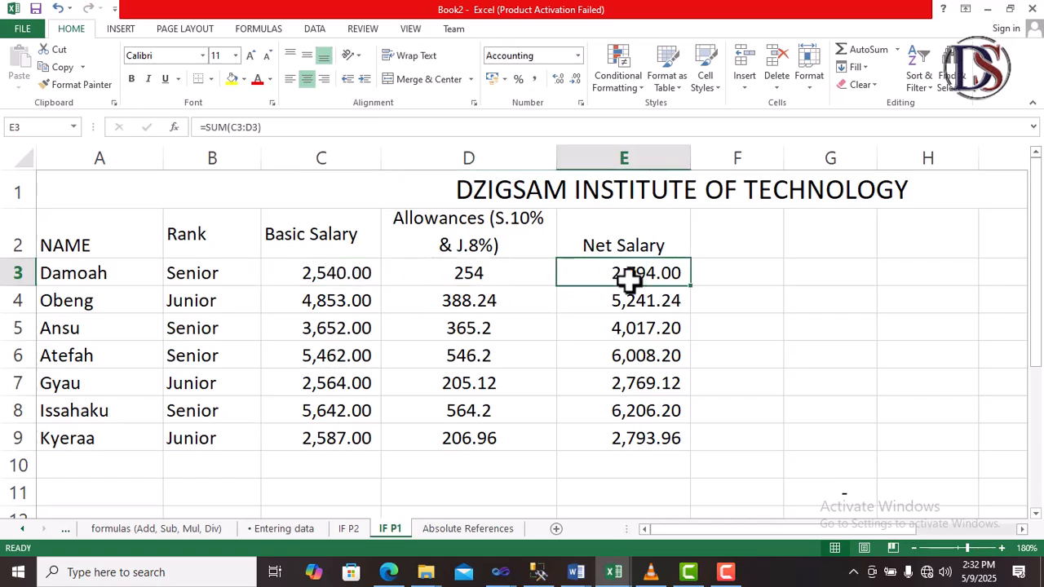